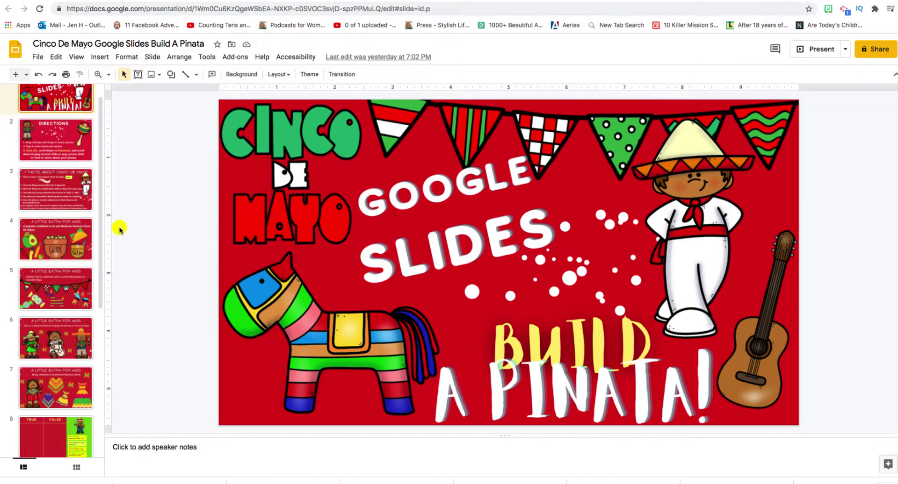
# Move from the Directions slide on to the 7 Facts About Cinco De Mayo slide
pyautogui.scroll(1, 24, 216)
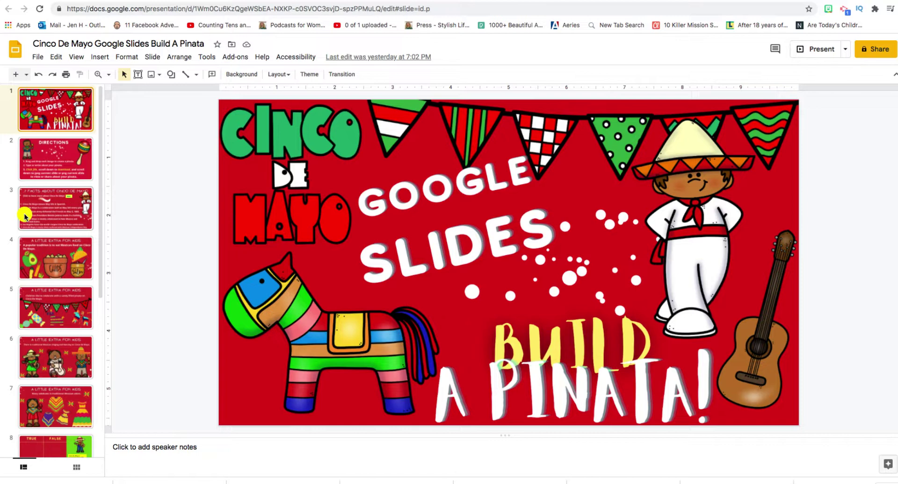
pyautogui.scroll(-2, 60, 308)
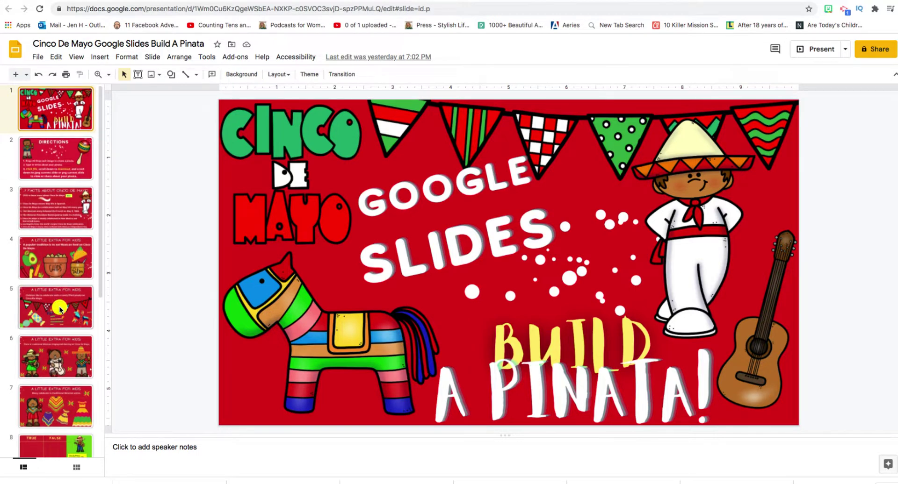
pyautogui.scroll(2, 59, 309)
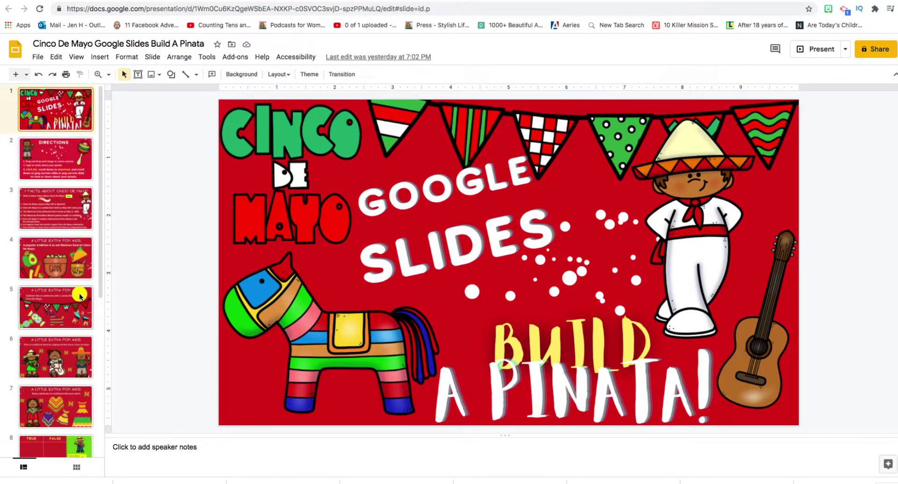
pyautogui.click(62, 165)
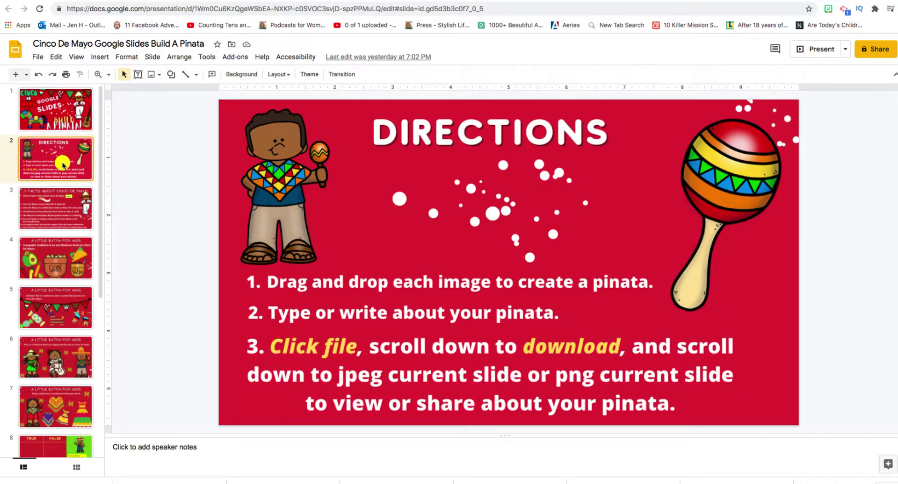
pyautogui.click(54, 213)
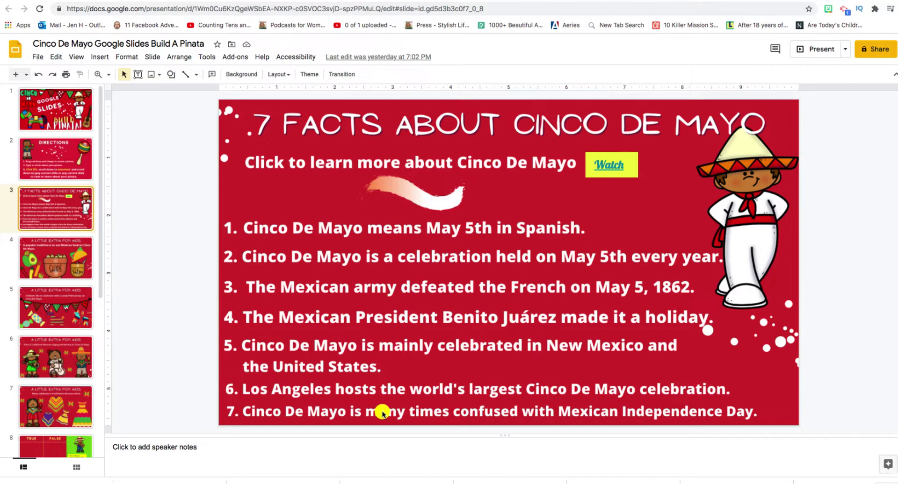
# View the Mexican food, candy pinata, singing and dancing, and traditional attire slides in turn
pyautogui.click(58, 267)
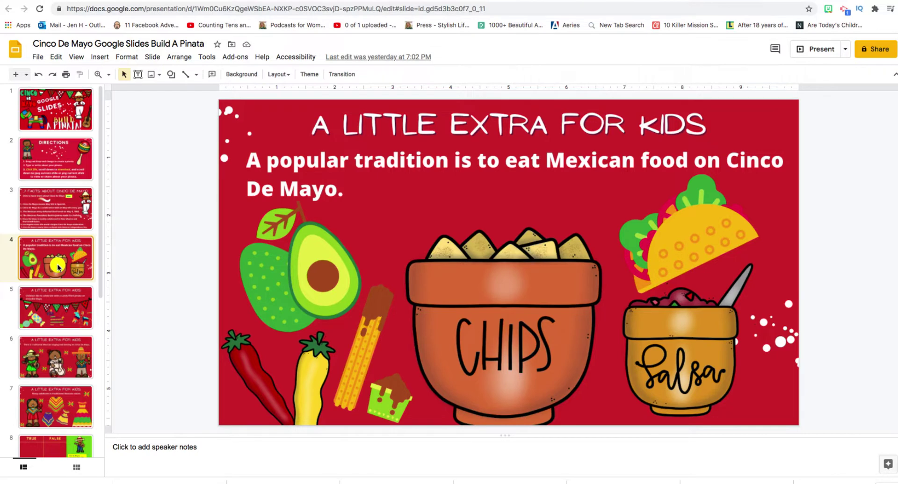
pyautogui.click(34, 318)
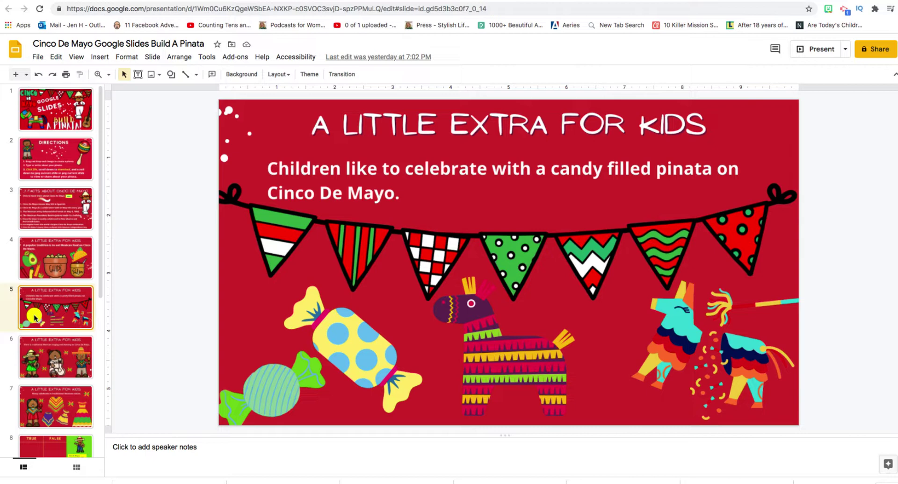
pyautogui.click(47, 359)
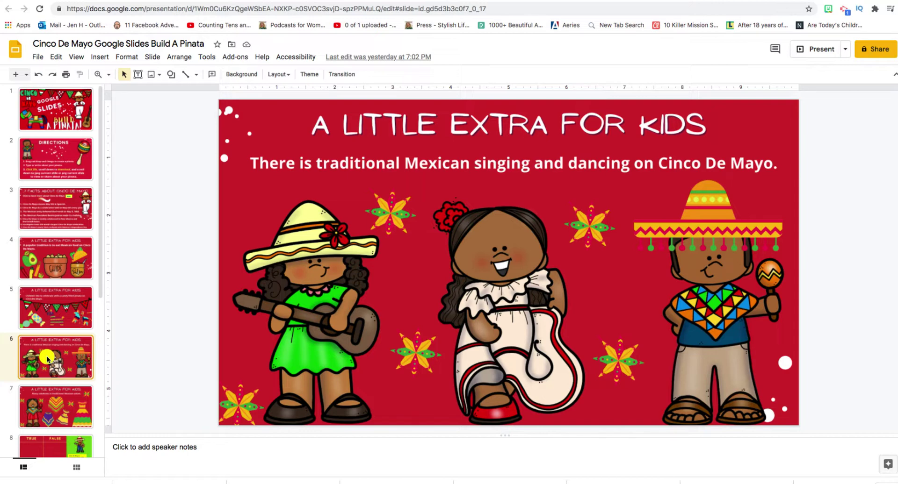
pyautogui.click(47, 414)
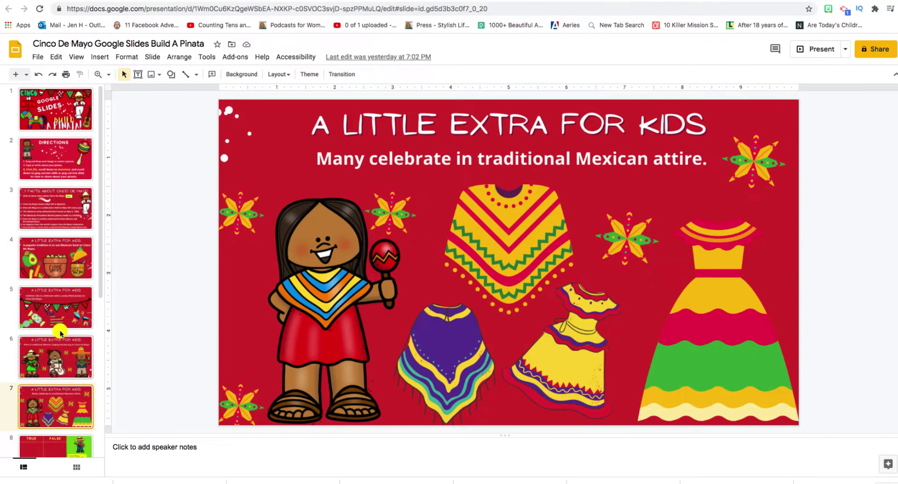
pyautogui.scroll(-3, 62, 329)
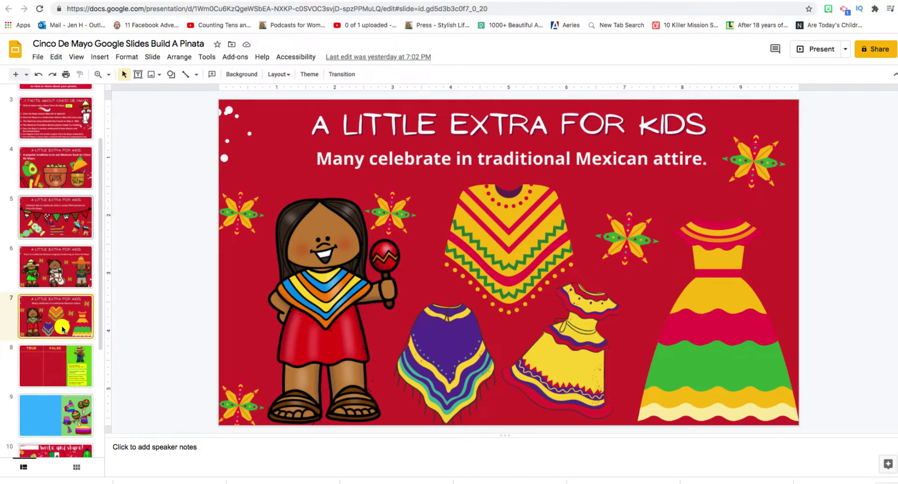
# On the TRUE/FALSE slide, sort the May 10th statement to FALSE and the celebration statement to TRUE, then undo both
pyautogui.click(28, 383)
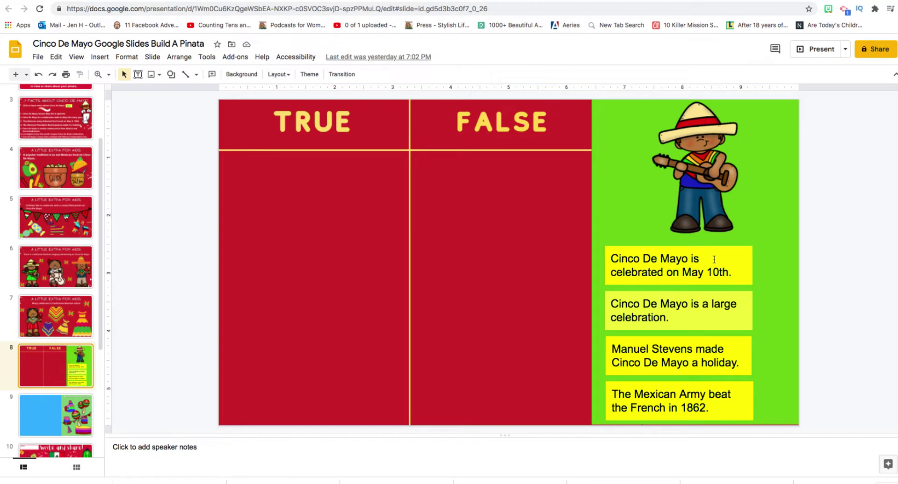
pyautogui.moveTo(728, 248); pyautogui.dragTo(546, 197)
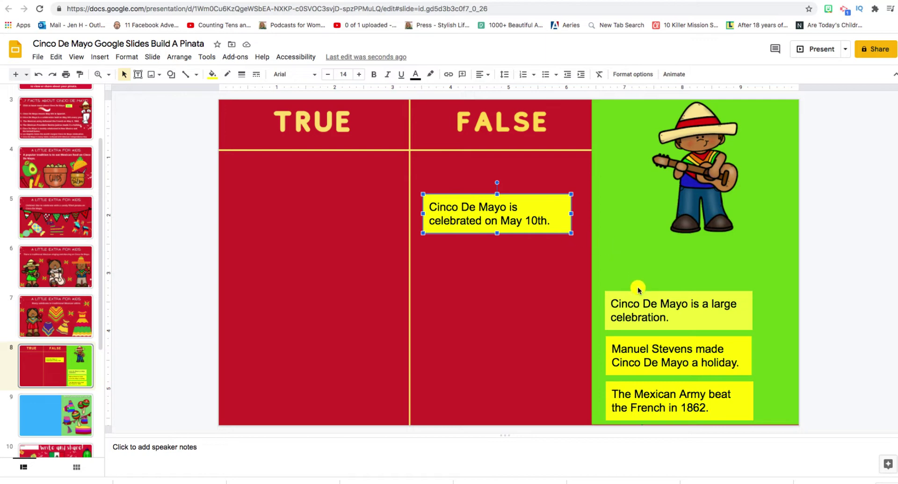
pyautogui.moveTo(641, 295); pyautogui.dragTo(284, 176)
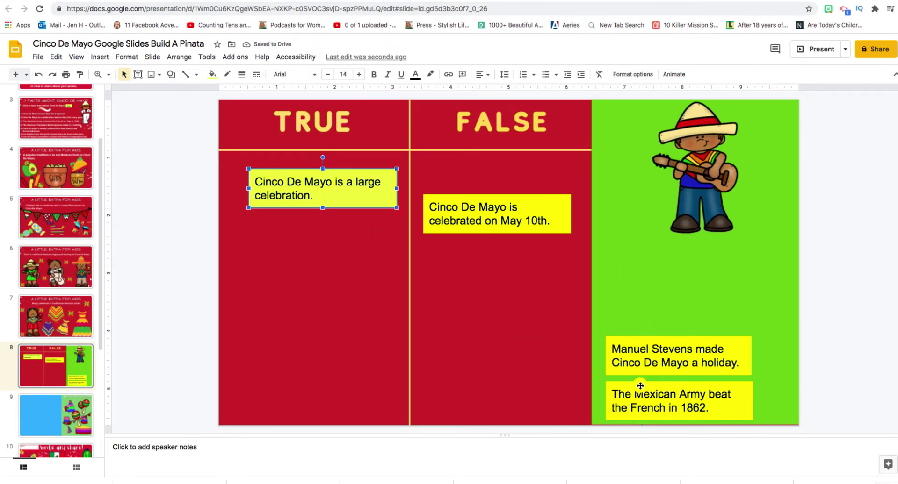
pyautogui.hotkey('ctrl', 'z')
pyautogui.hotkey('ctrl', 'z')
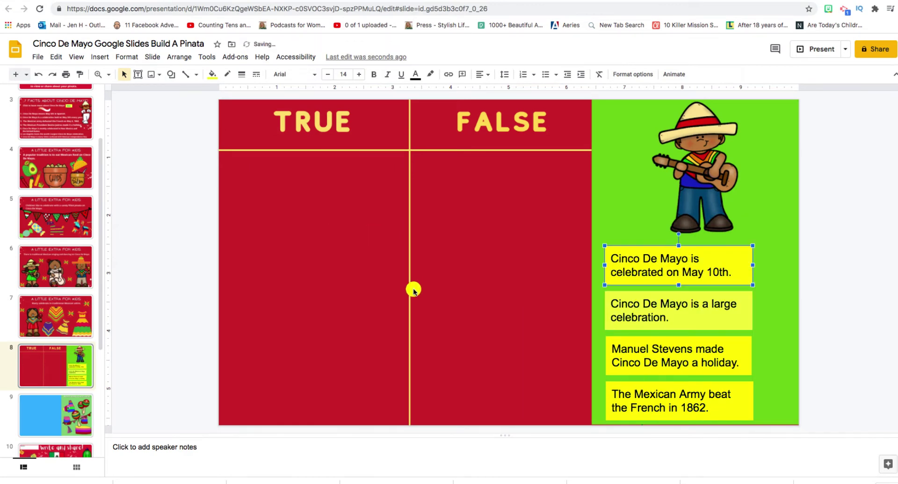
pyautogui.scroll(-2, 46, 341)
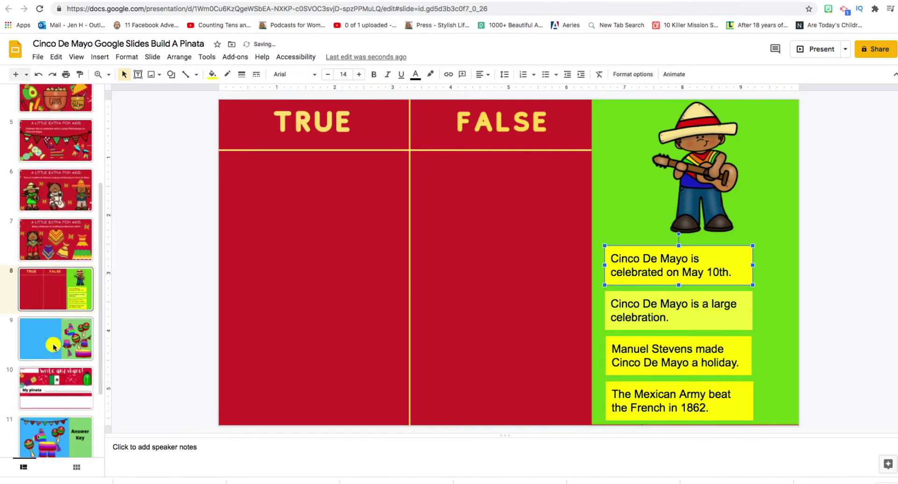
pyautogui.click(52, 345)
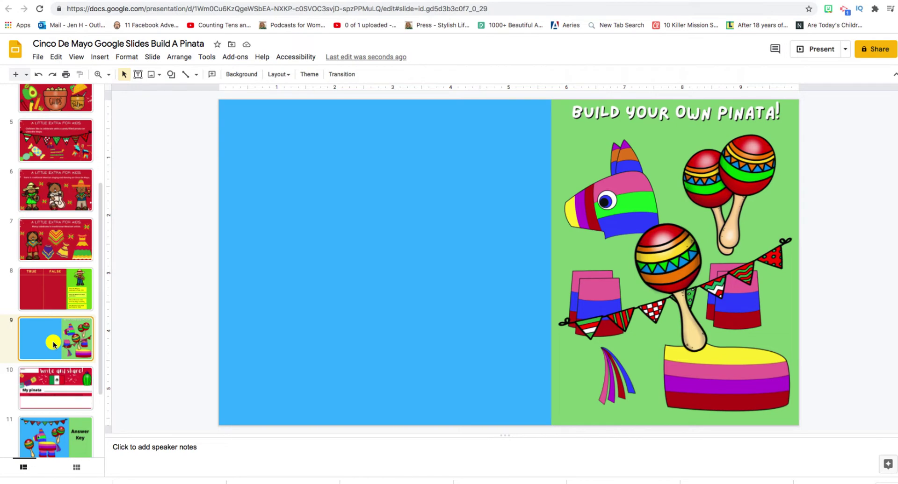
# Assemble the pinata on the blue area with head, body, two pairs of legs, maracas and streamer tail
pyautogui.moveTo(617, 208); pyautogui.dragTo(383, 209)
pyautogui.click(706, 365)
pyautogui.moveTo(706, 366); pyautogui.dragTo(421, 255)
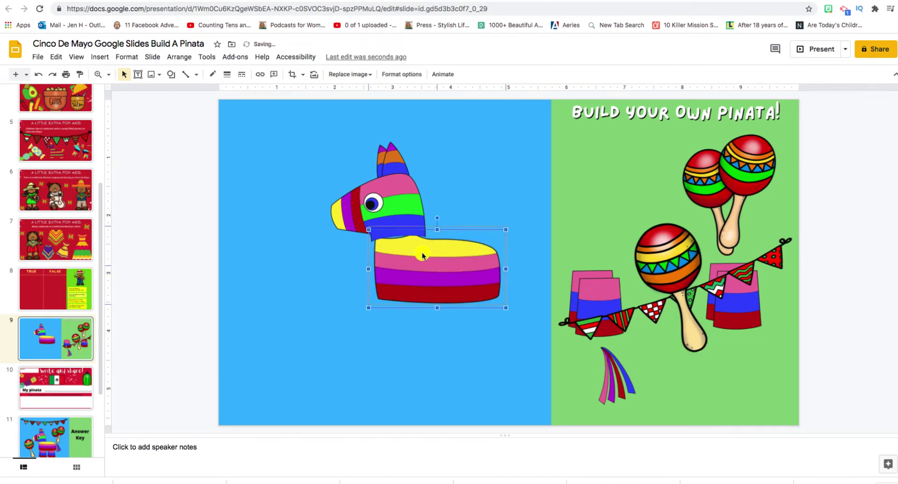
pyautogui.moveTo(593, 301); pyautogui.dragTo(400, 317)
pyautogui.moveTo(749, 318); pyautogui.dragTo(484, 335)
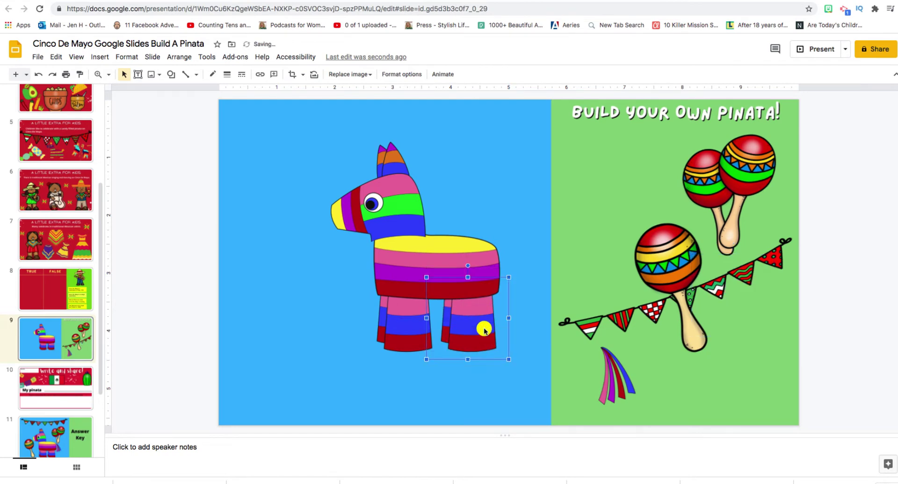
pyautogui.moveTo(649, 266); pyautogui.dragTo(280, 320)
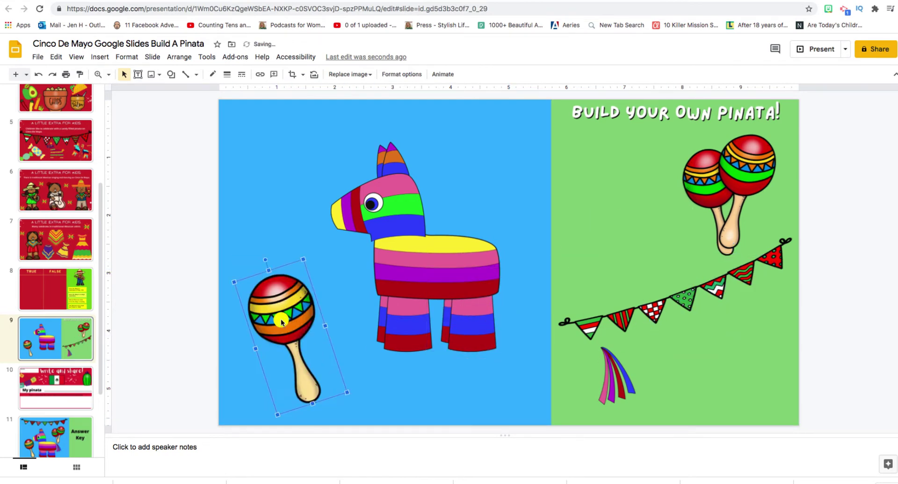
pyautogui.moveTo(693, 188); pyautogui.dragTo(489, 181)
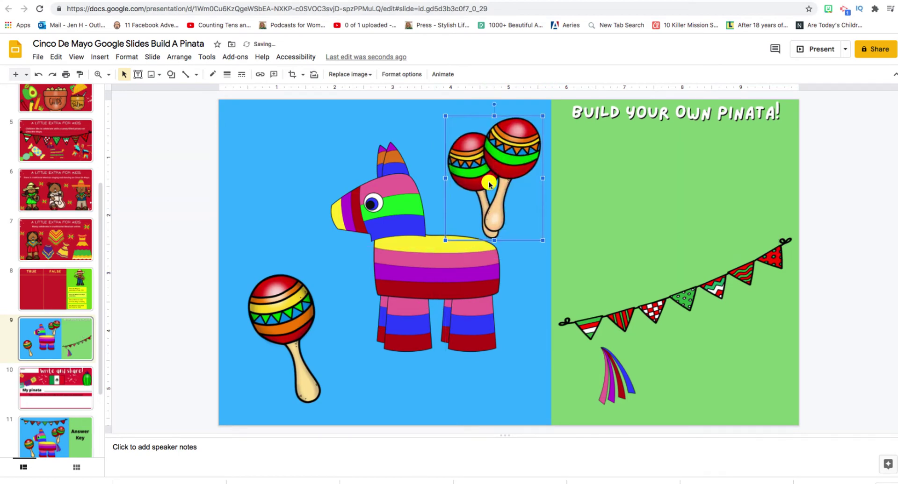
pyautogui.moveTo(616, 372); pyautogui.dragTo(505, 276)
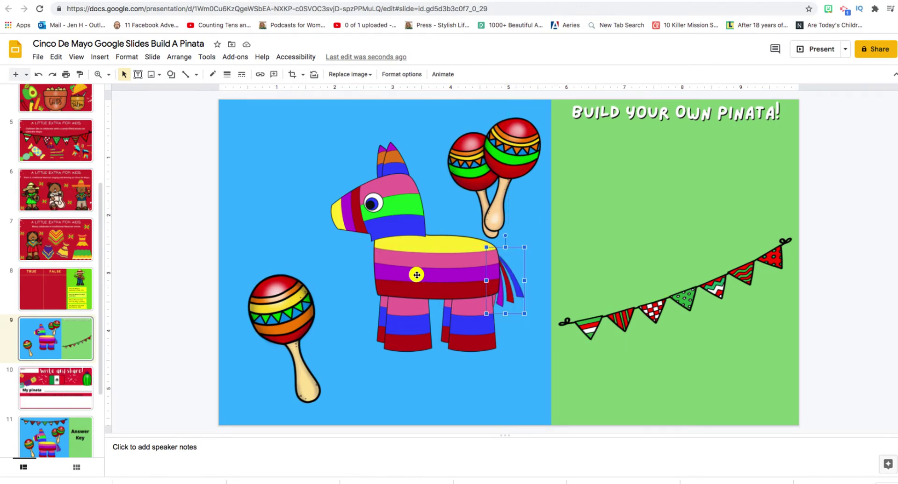
# Undo the placements so every pinata piece returns to the green side
pyautogui.hotkey('ctrl', 'z')
pyautogui.hotkey('ctrl', 'z')
pyautogui.hotkey('ctrl', 'z')
pyautogui.hotkey('ctrl', 'z')
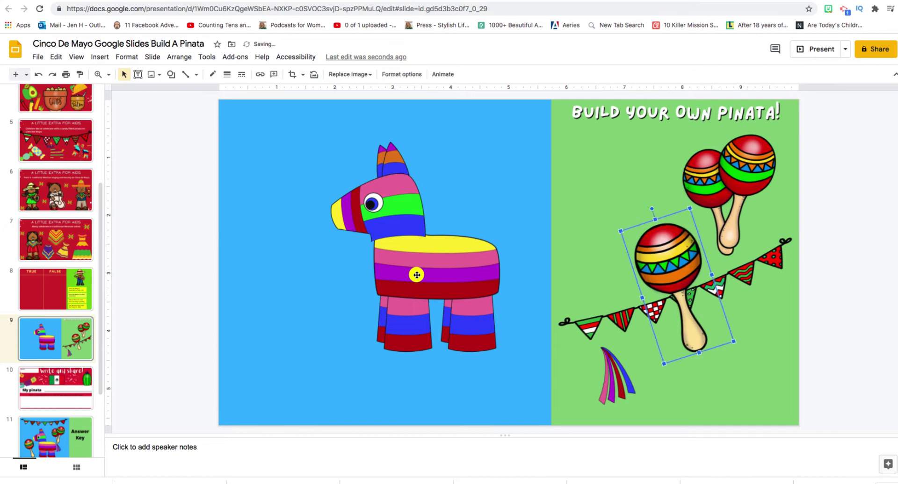
pyautogui.hotkey('ctrl', 'z')
pyautogui.hotkey('ctrl', 'z')
pyautogui.hotkey('ctrl', 'z')
pyautogui.hotkey('ctrl', 'z')
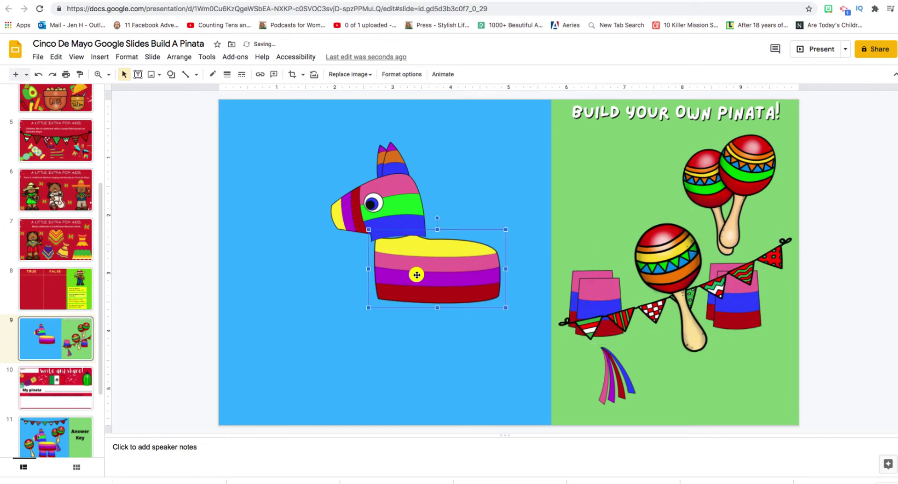
pyautogui.hotkey('ctrl', 'z')
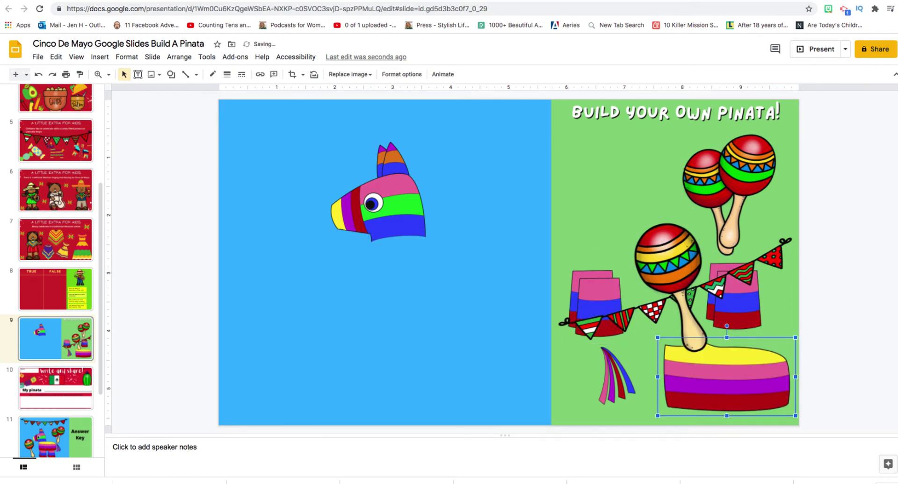
pyautogui.hotkey('ctrl', 'z')
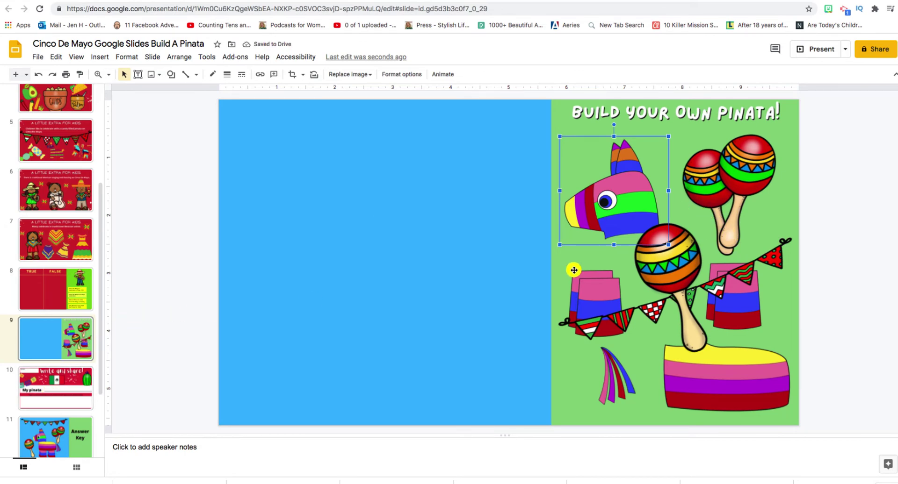
# View the Write and share!, pinata answer key and TRUE/FALSE answer slides, ending on Enjoy!
pyautogui.click(51, 378)
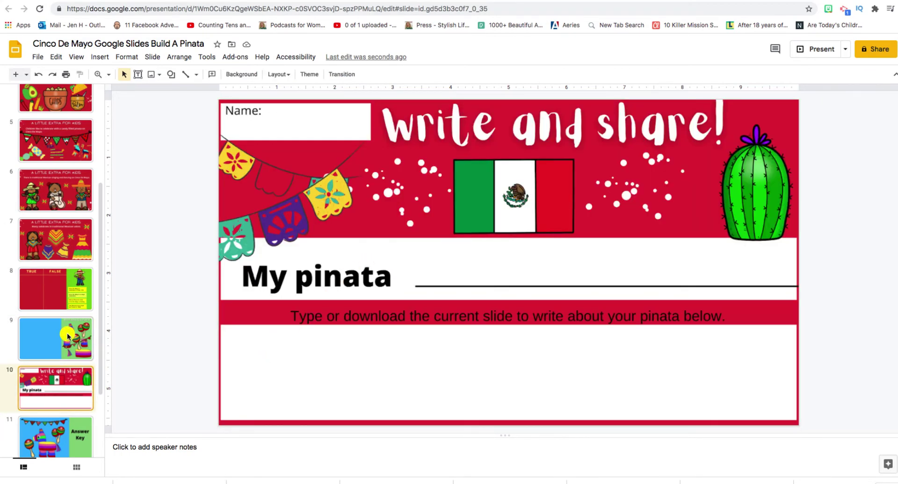
pyautogui.scroll(-3, 43, 350)
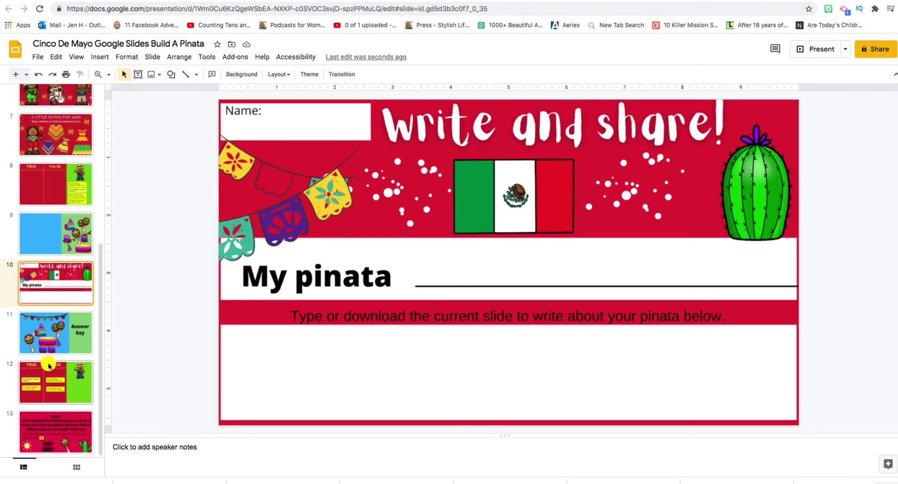
pyautogui.click(45, 339)
pyautogui.click(54, 376)
pyautogui.click(63, 428)
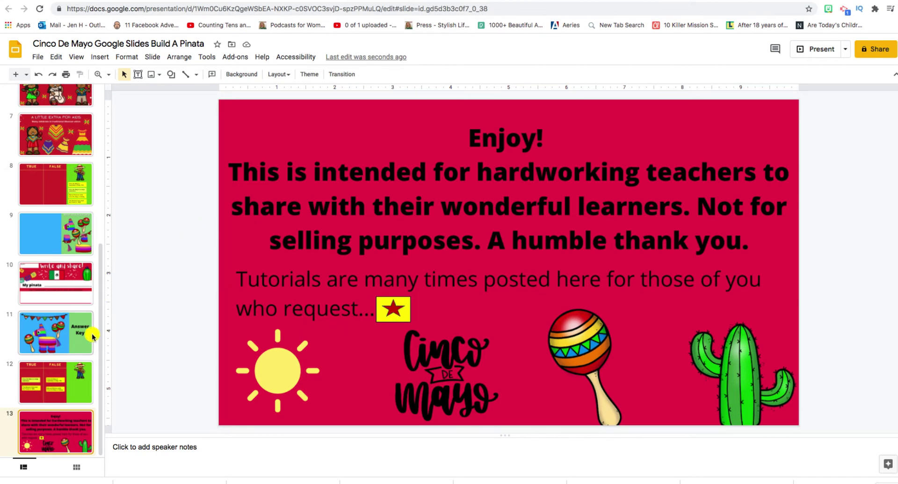
pyautogui.scroll(5, 62, 318)
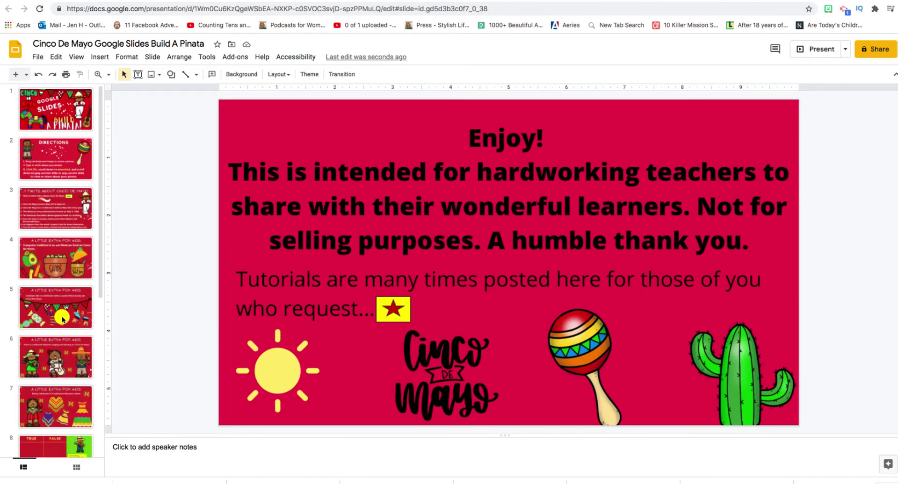